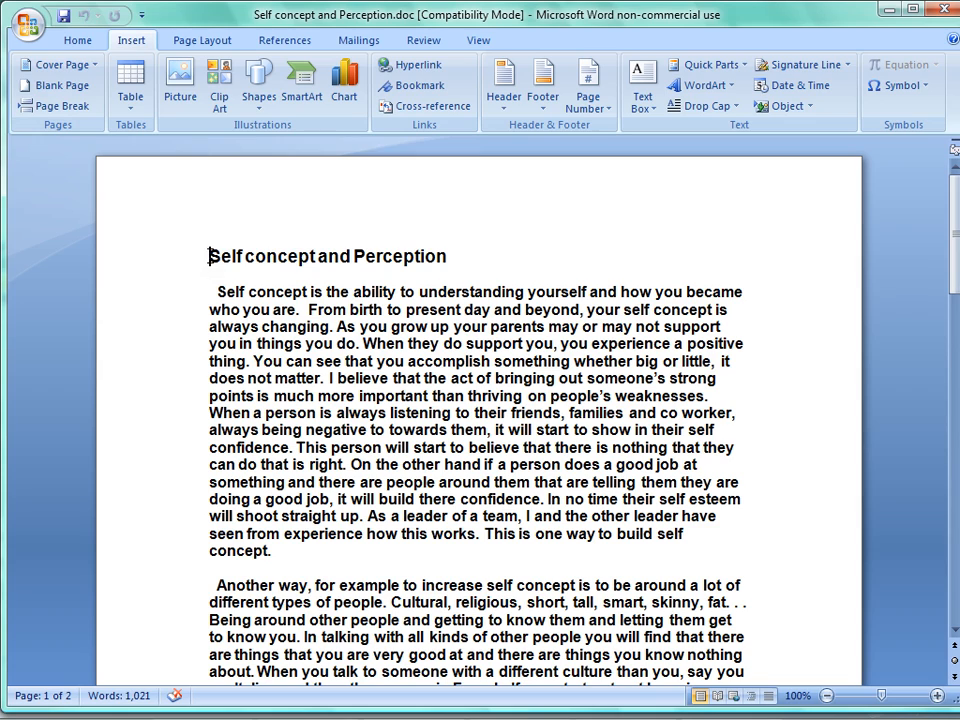
- Insert blank pages before the document title and undo the insertions
click(90, 89)
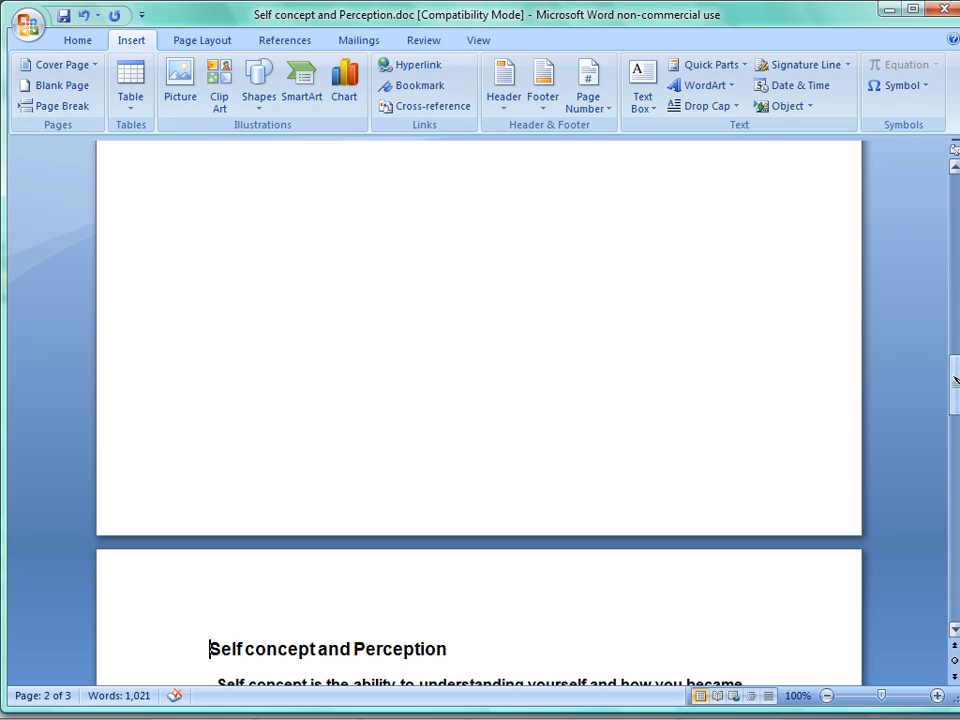
drag(955, 378, 955, 262)
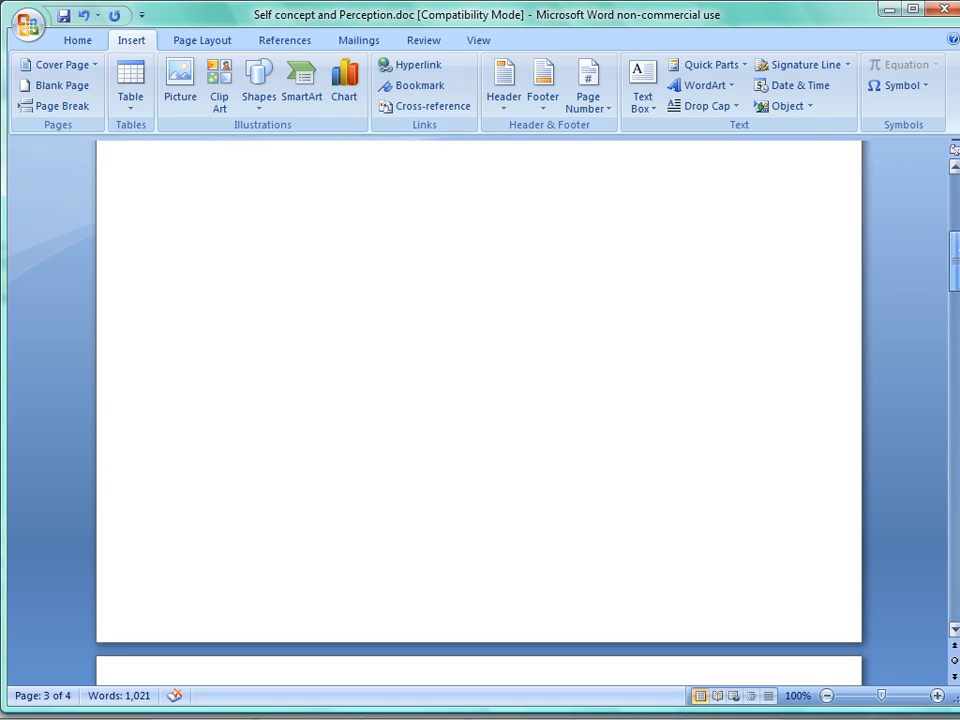
click(86, 16)
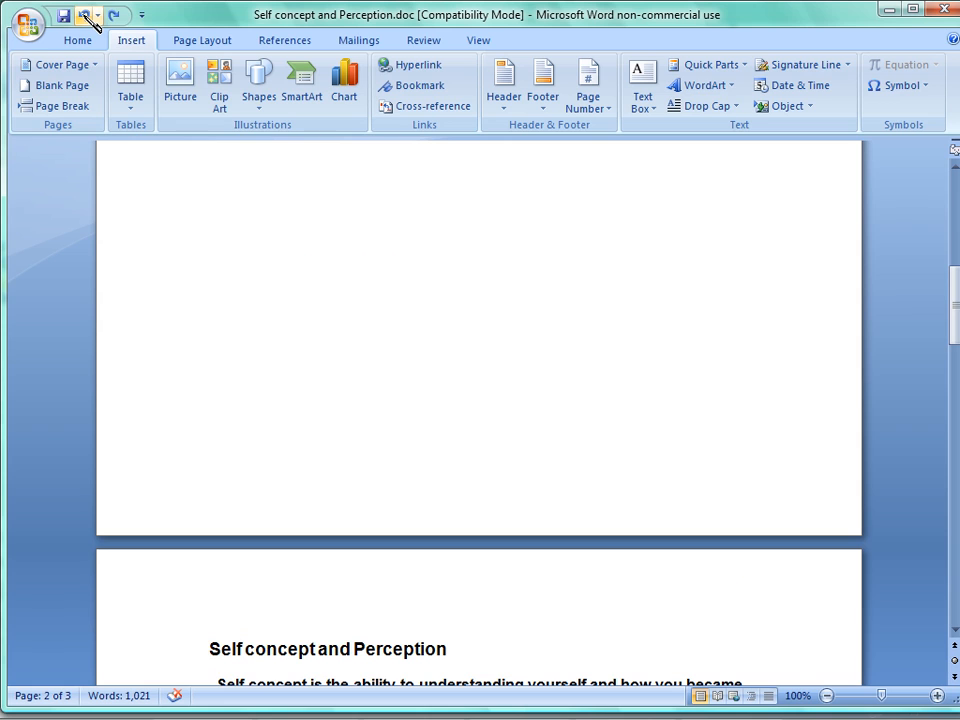
click(87, 16)
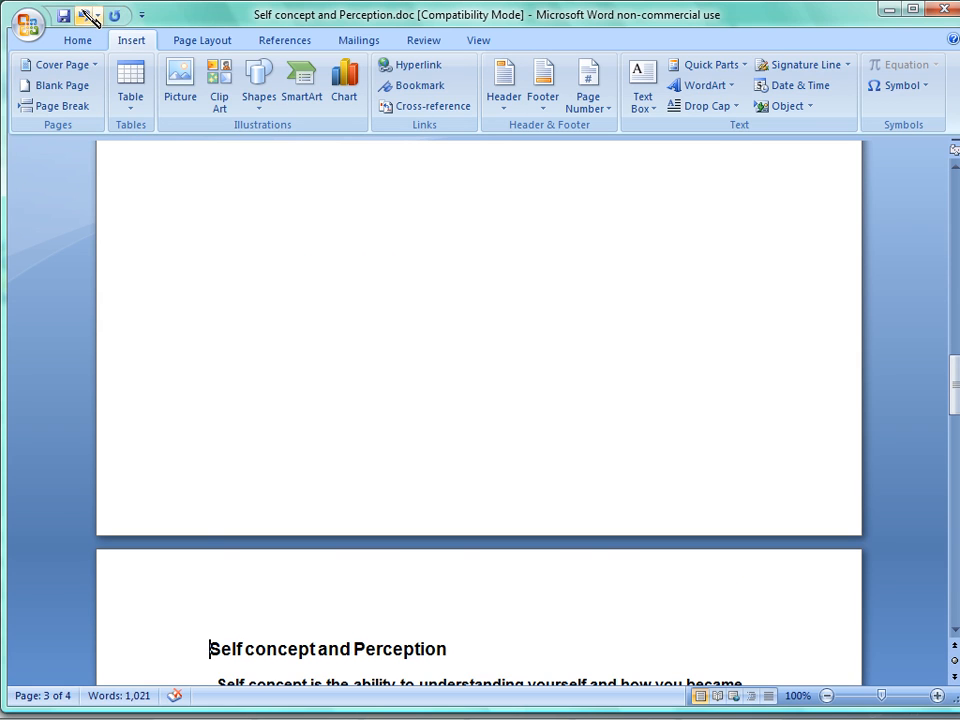
click(87, 16)
click(87, 16)
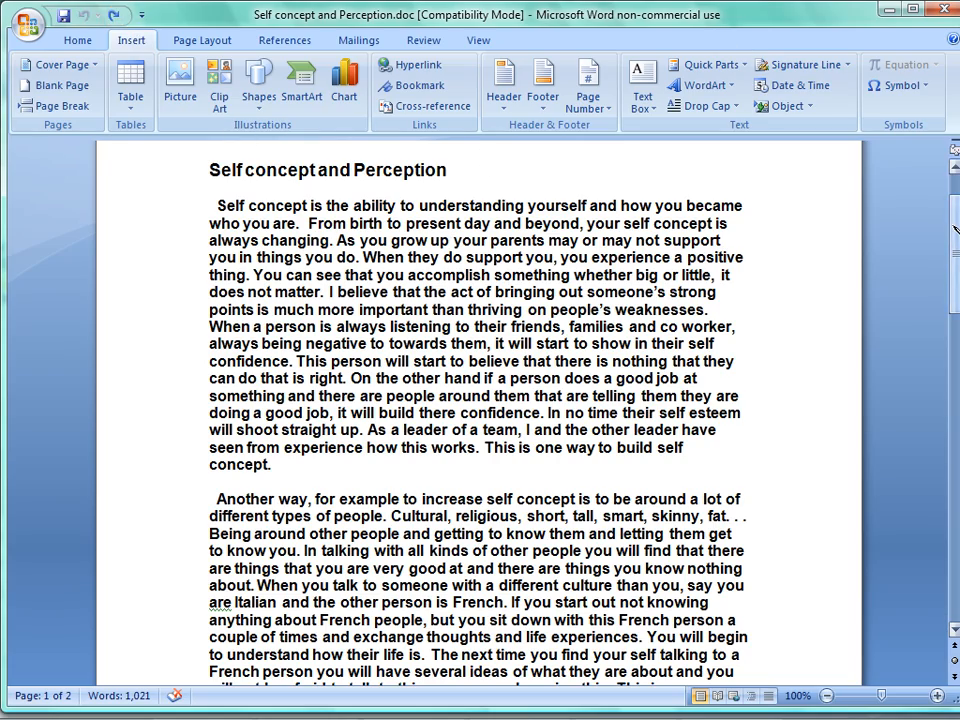
- Insert a page break before the paragraph beginning "I personally have had multiple learning experiences"
drag(955, 232, 955, 340)
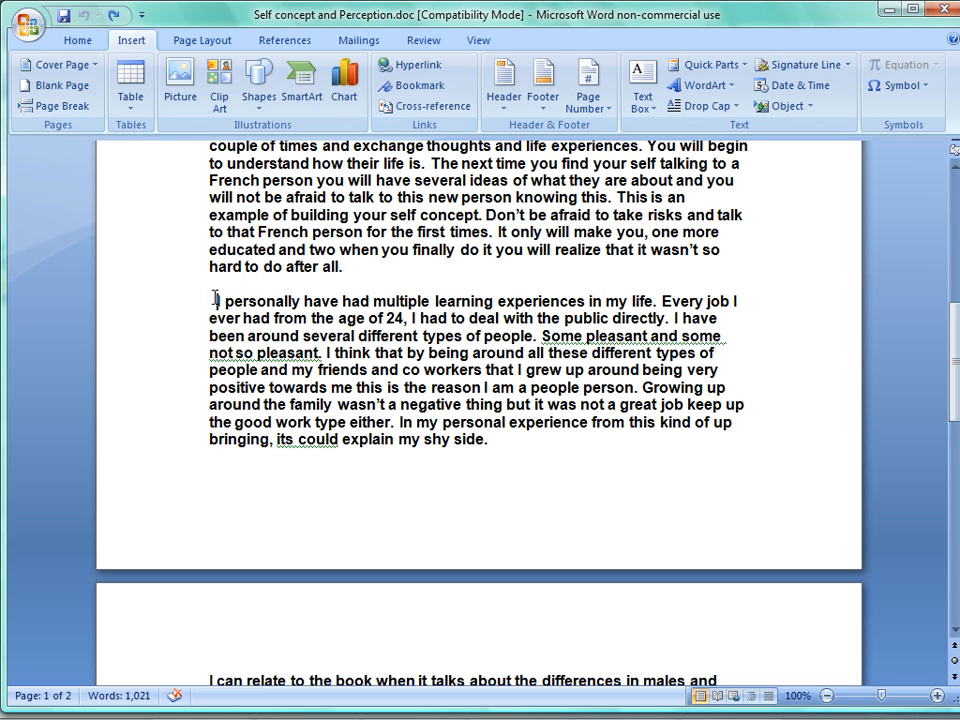
click(69, 110)
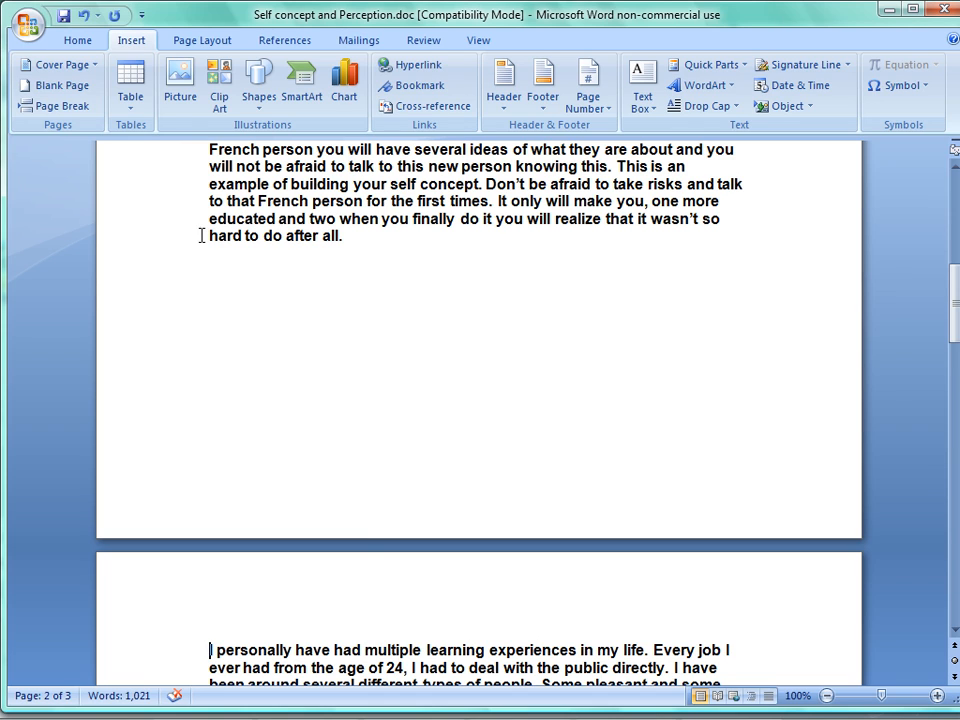
- Insert a table with five columns and four rows below the paragraph ending "hard to do after all"
click(131, 100)
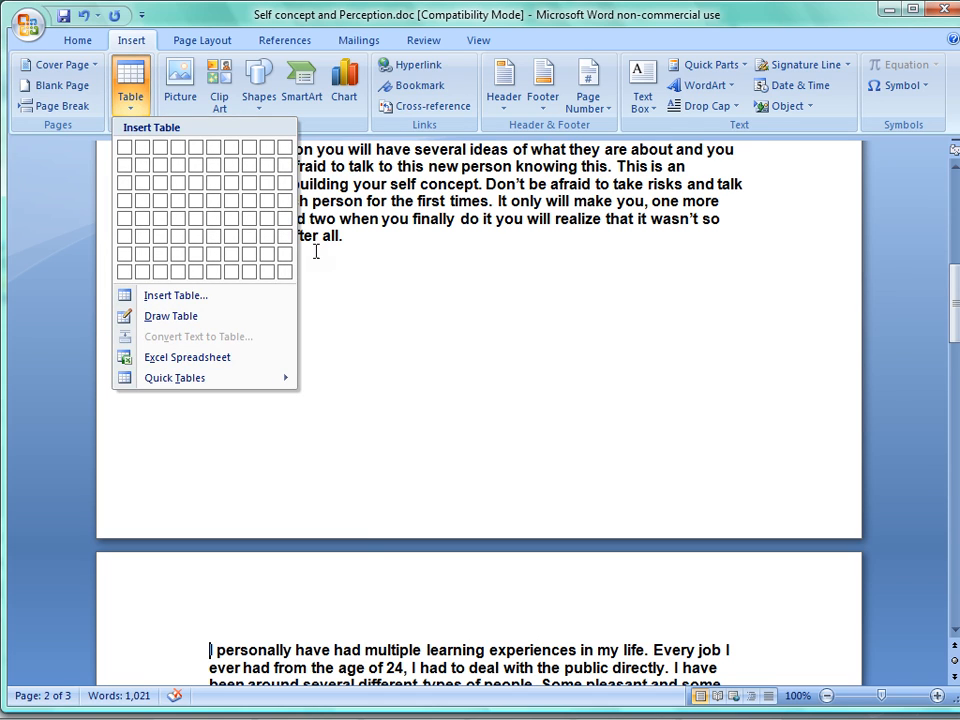
click(363, 308)
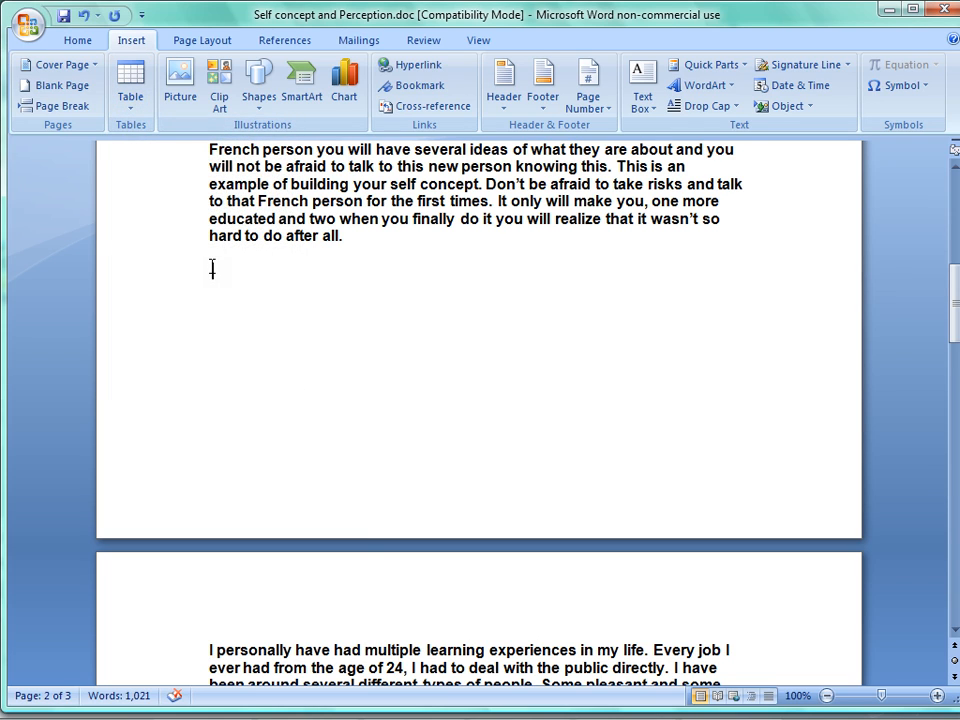
click(148, 100)
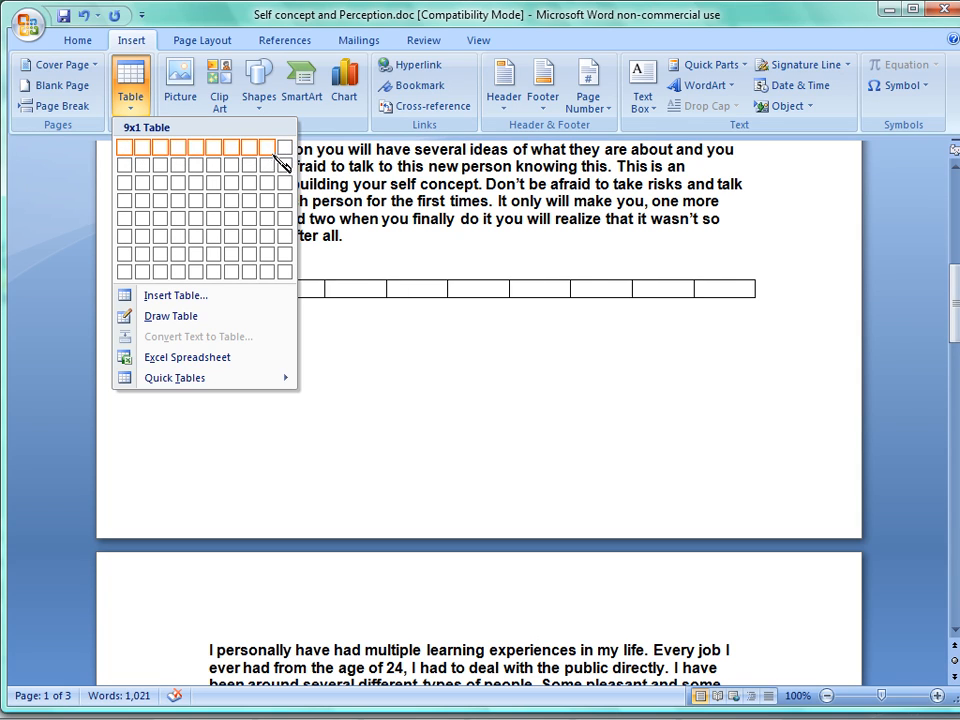
click(204, 206)
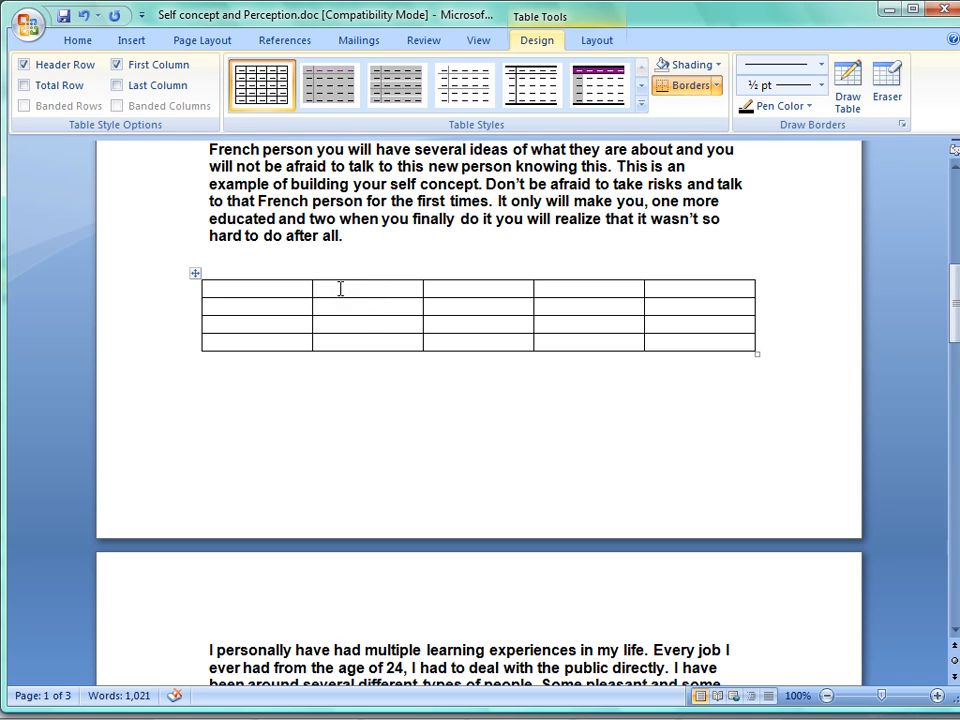
- Label the second to fourth header cells of the table "Swimming pools", "boating" and "House work"
text(swimm)
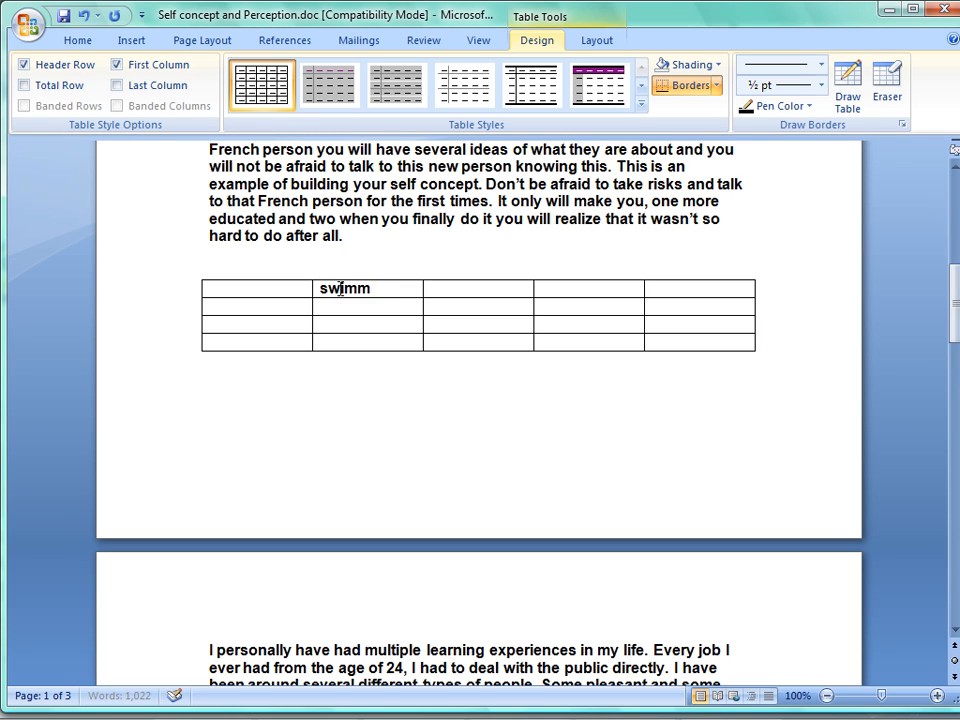
text(ing poo)
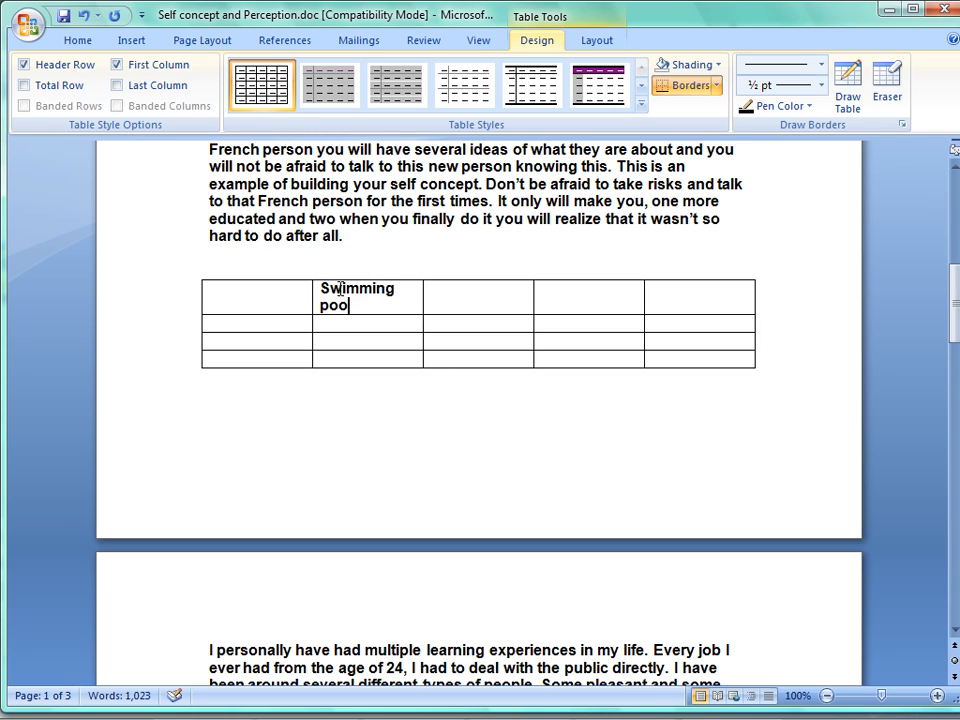
text(ls)
click(440, 295)
text(boating)
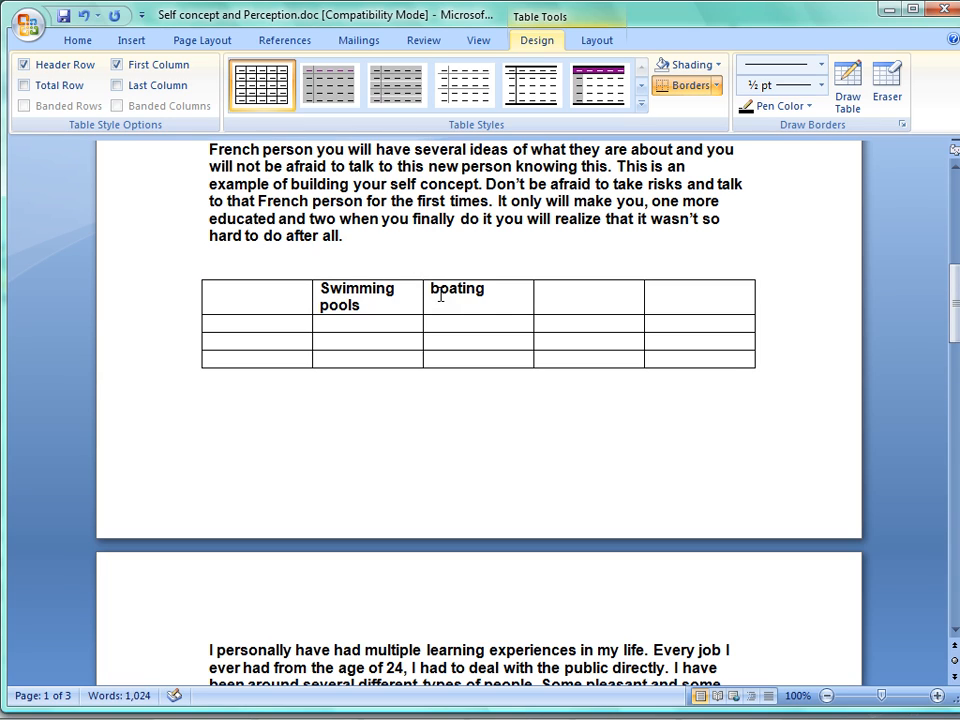
click(566, 289)
text(how)
key(BackSpace)
text(use p)
key(BackSpace)
text(wor)
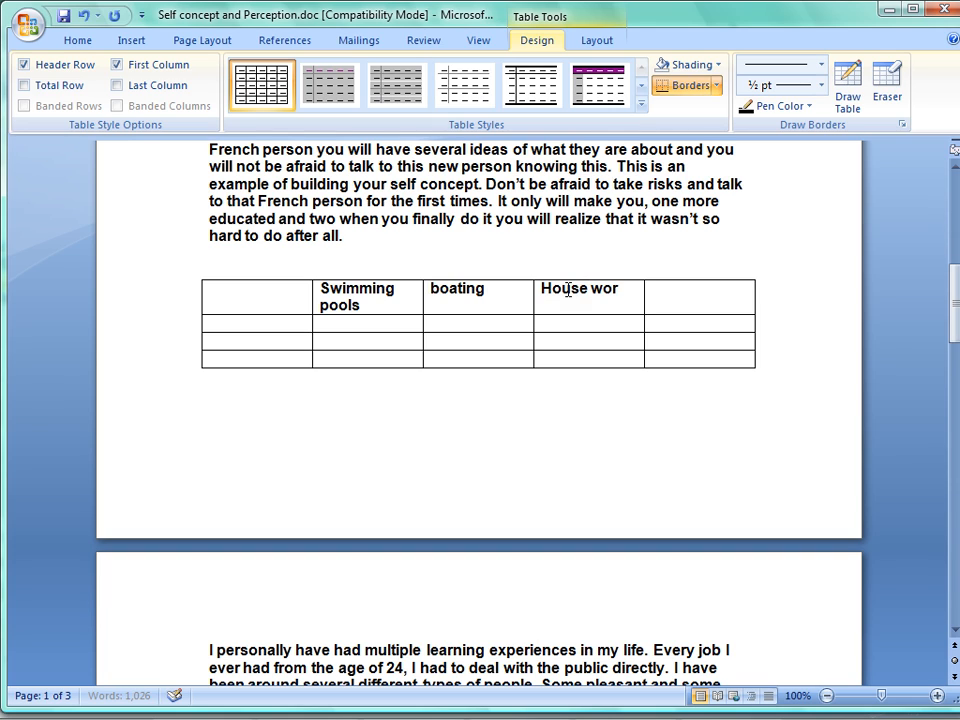
text(k)
- Enter the years 2010, 2011 and 2012 as row labels in the table's first column
click(277, 328)
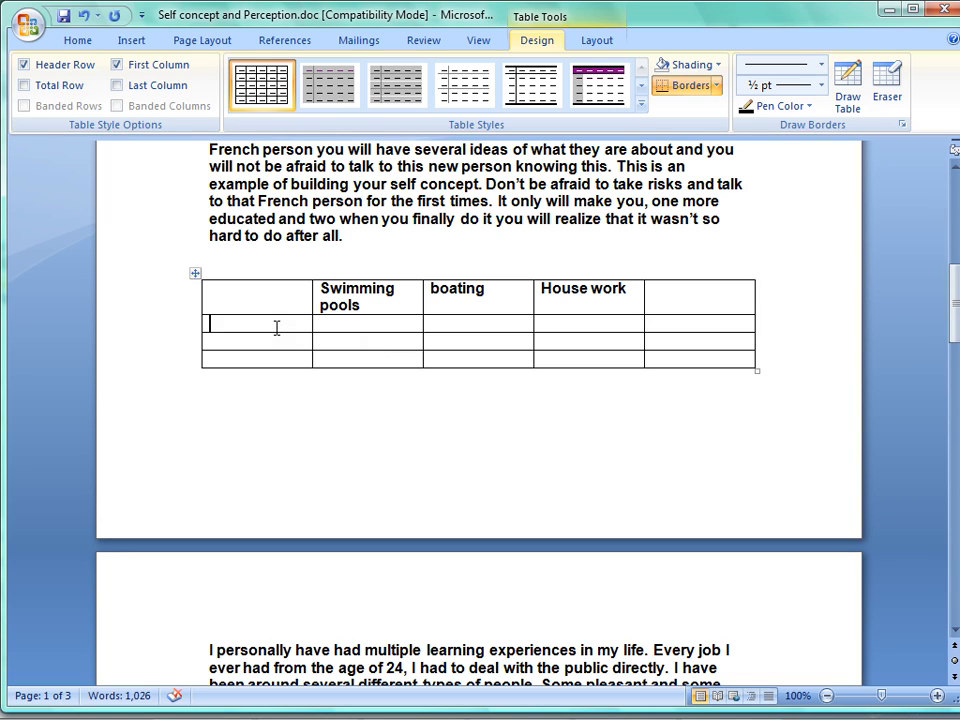
text(2010)
click(268, 336)
text(20)
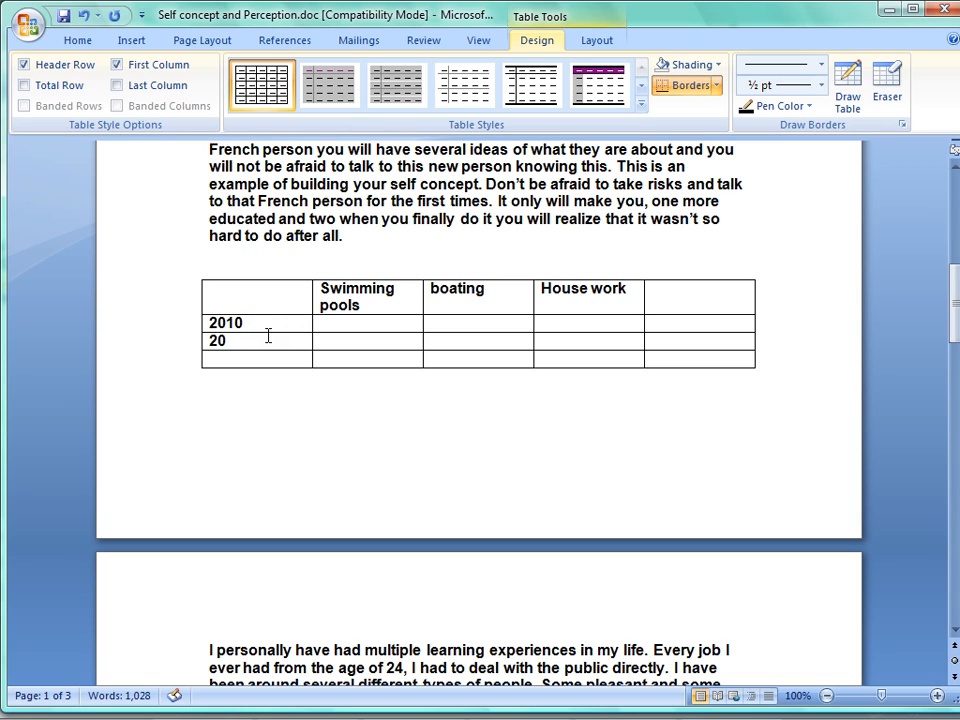
text(11)
click(254, 355)
text(2012)
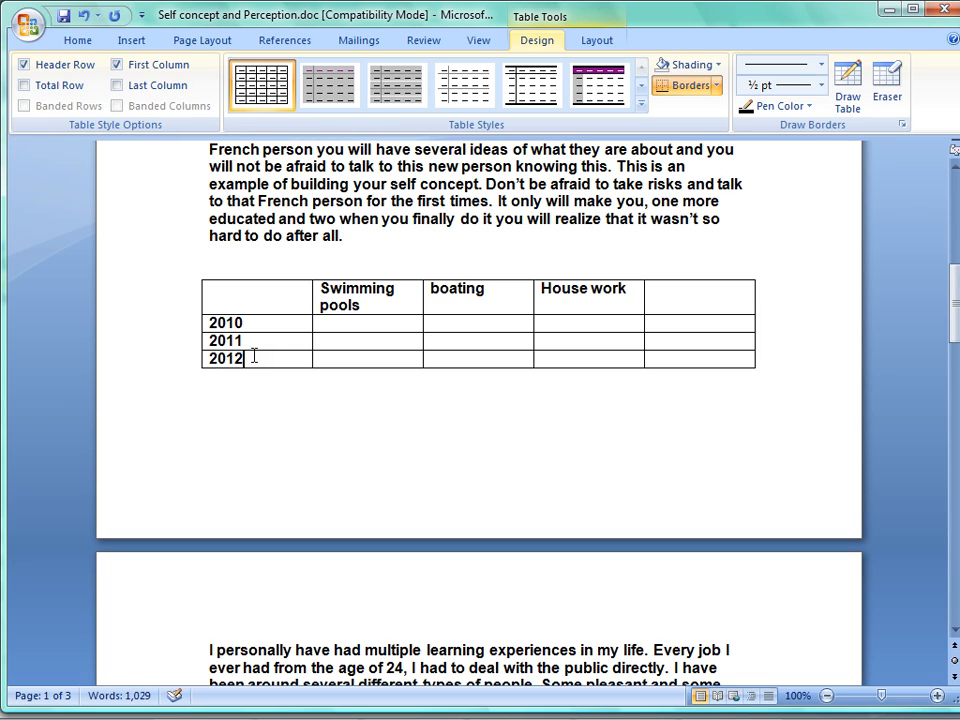
- Fill the 2010 row with 65 for Swimming pools, 103 for boating and 37 for House work
click(384, 320)
text(65)
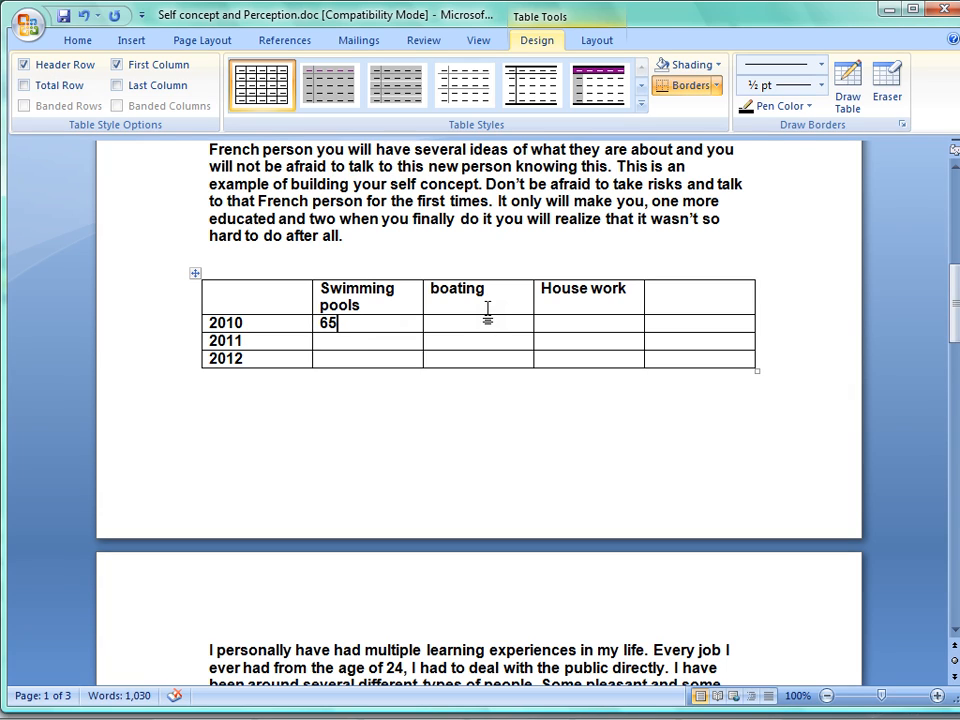
click(487, 308)
click(487, 318)
text(103)
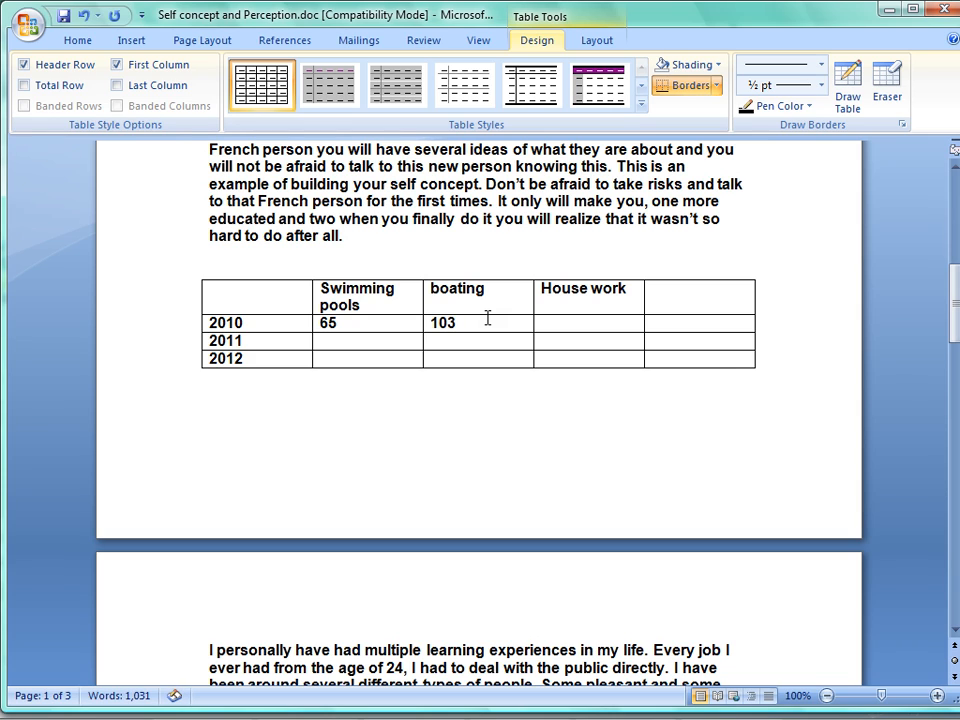
click(552, 324)
text(37)
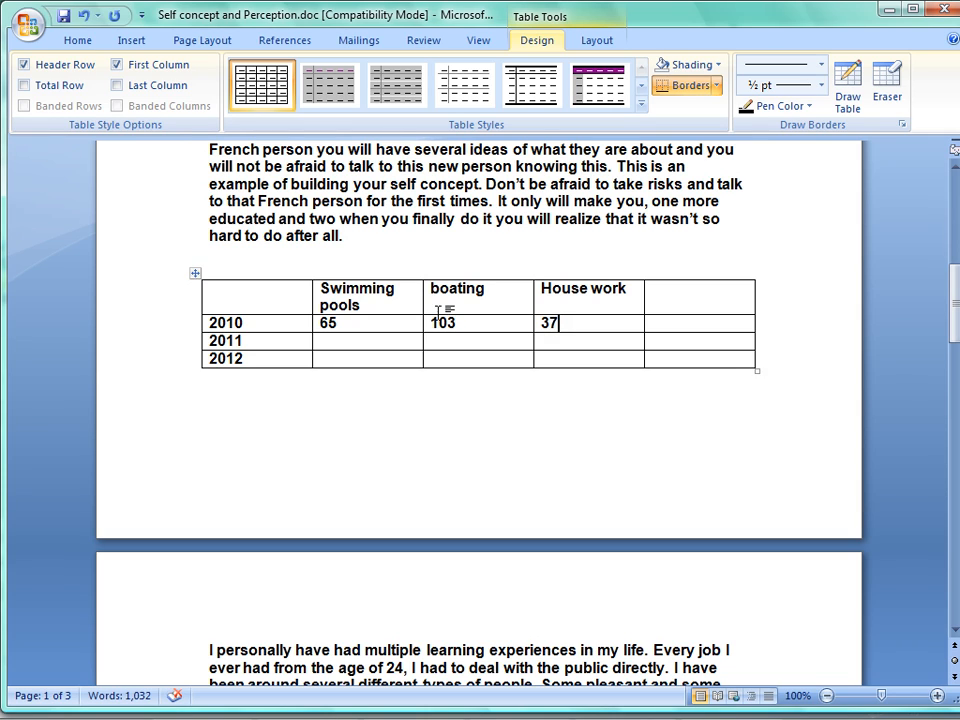
- Enter 64 for 2011 and 75 for 2012 in the Swimming pools column
click(350, 341)
text(64)
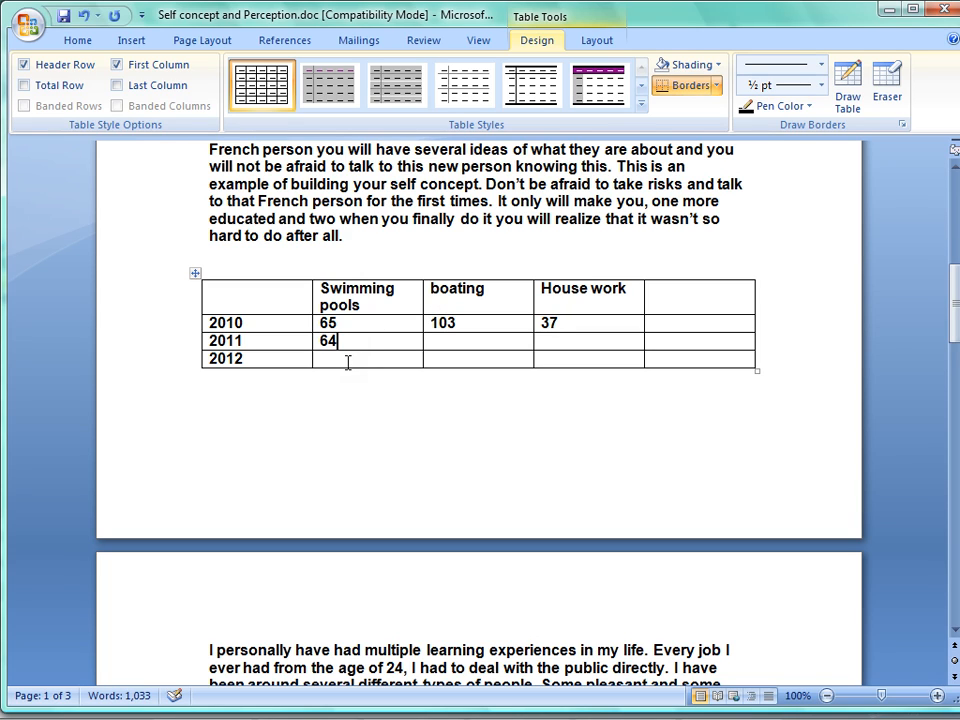
click(348, 362)
text(75)
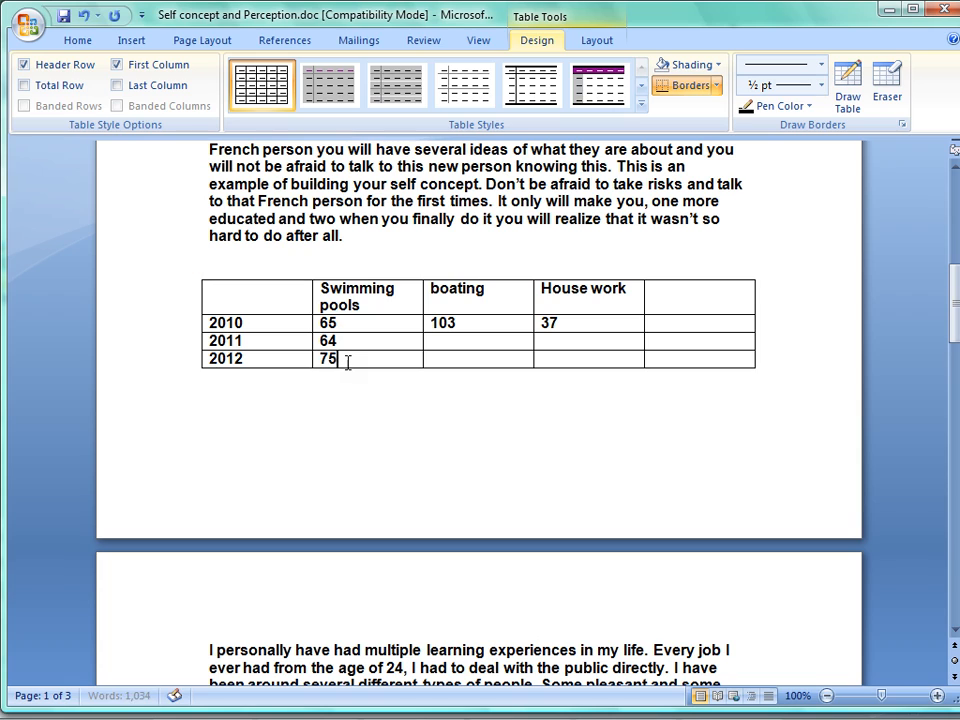
- Enter 152 for 2011 and 13 for 2012 in the boating column
drag(470, 333, 469, 334)
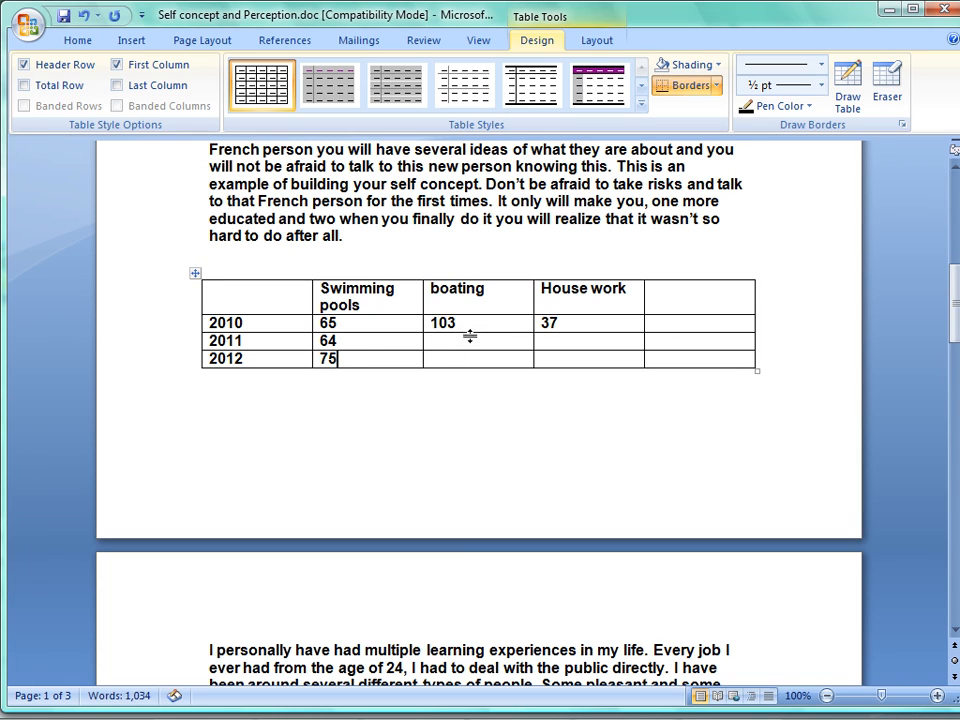
click(472, 341)
text(152)
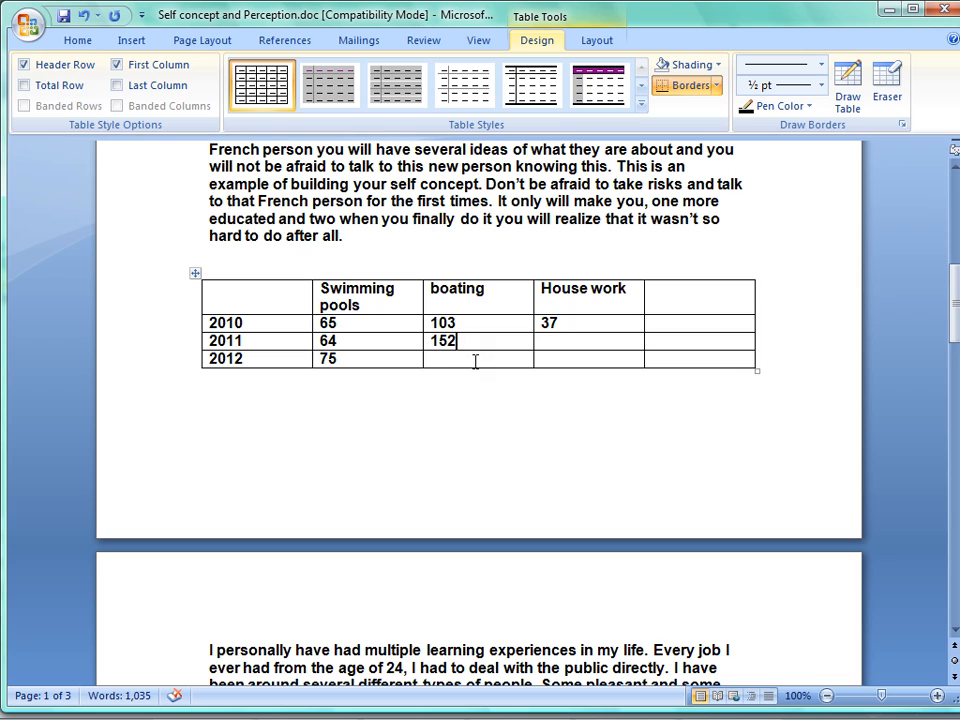
click(475, 362)
text(13)
- Enter 39 for 2011 and 45 for 2012 in the House work column and leave the table
click(553, 341)
text(39)
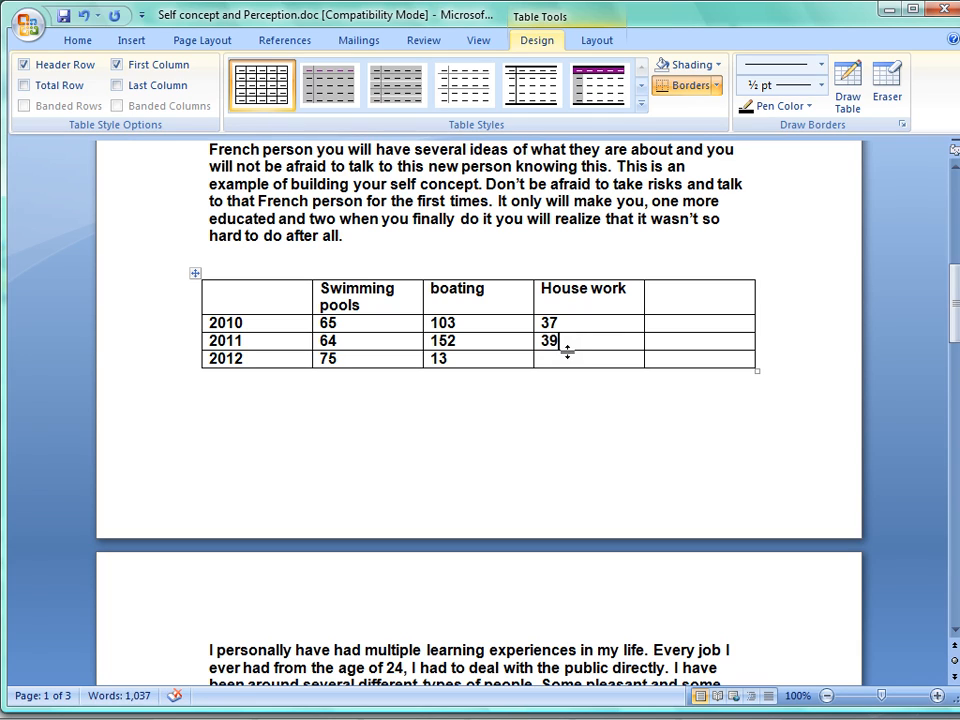
click(567, 359)
text(45)
click(487, 417)
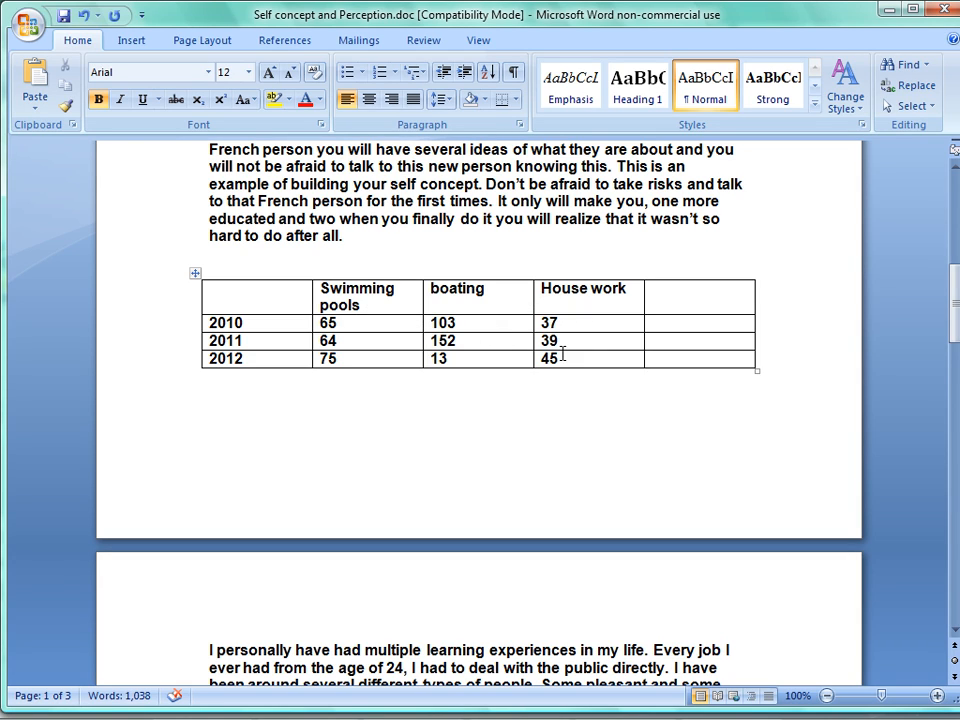
- Insert the picture AnimalSymbolismTiger.jpg from the Animals folder in front of the document title
click(133, 42)
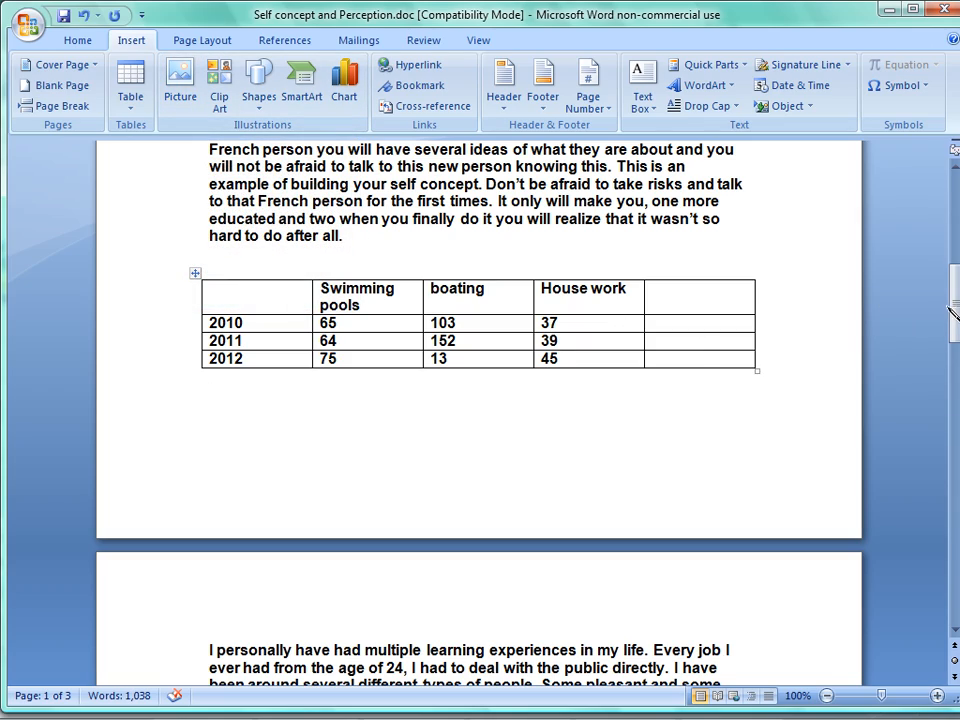
drag(955, 316, 955, 196)
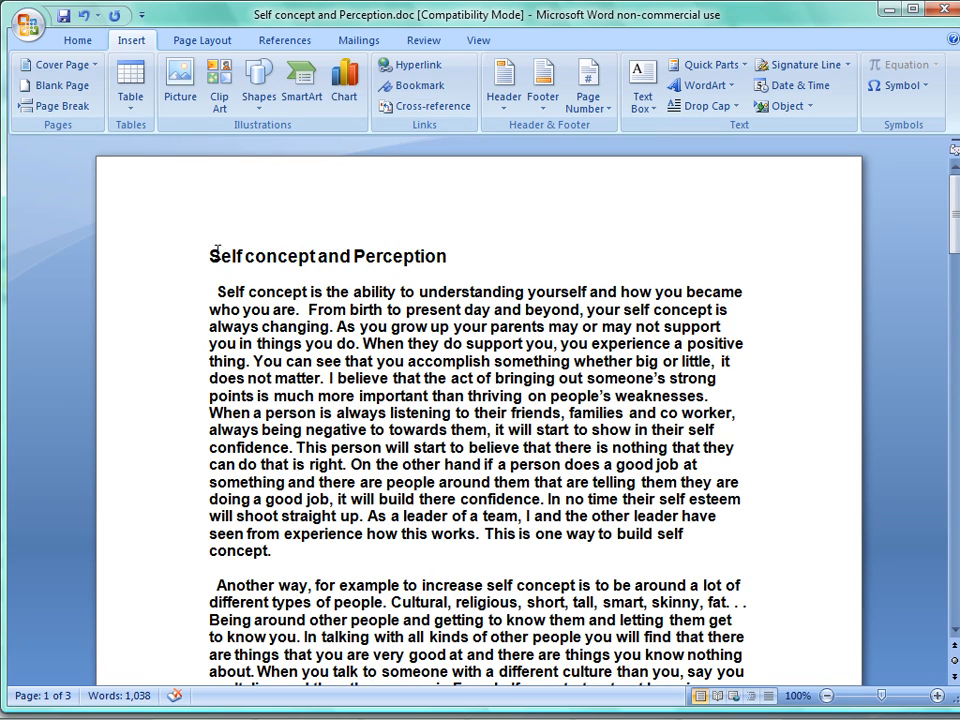
click(182, 90)
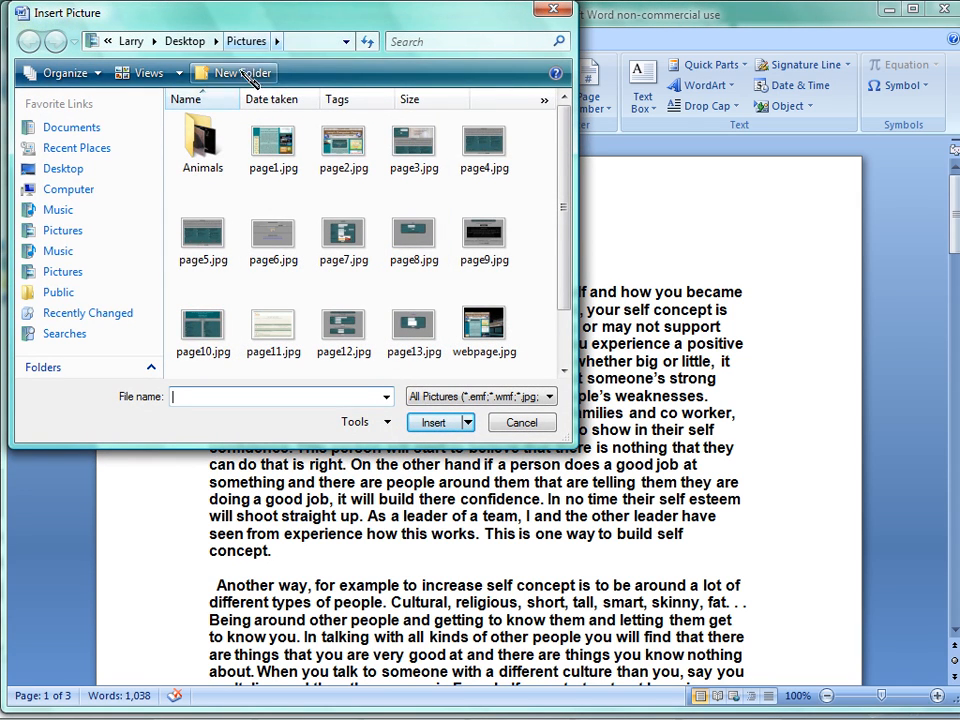
double_click(203, 140)
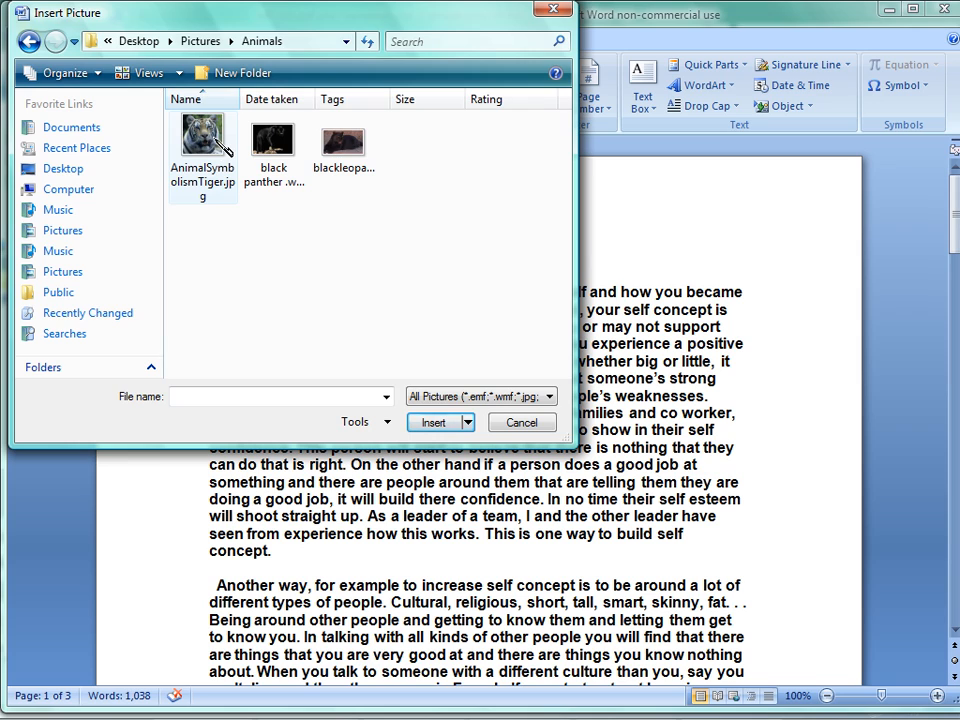
double_click(199, 137)
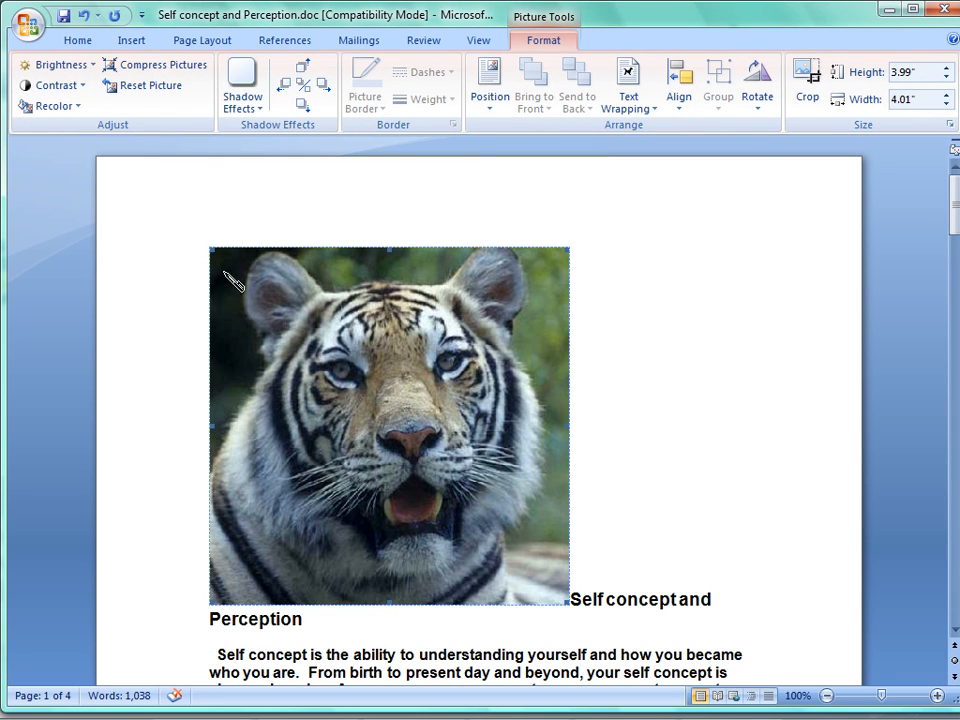
- Resize the tiger picture to about 0.37" high and 1.15" wide so it fits beside the title
drag(212, 247, 315, 351)
drag(372, 408, 470, 602)
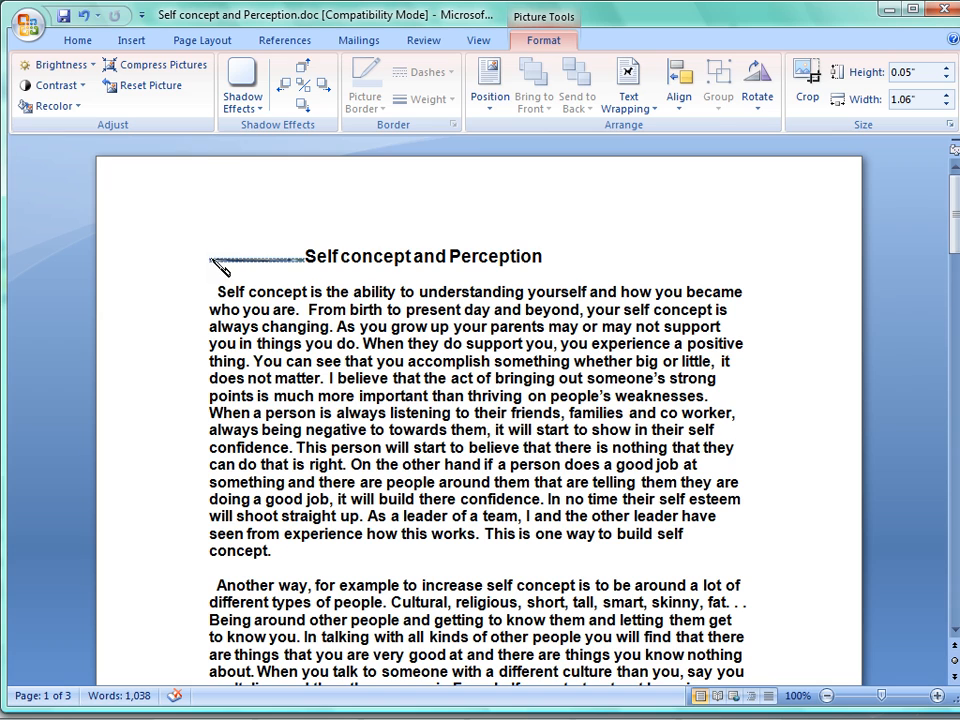
drag(210, 258, 96, 224)
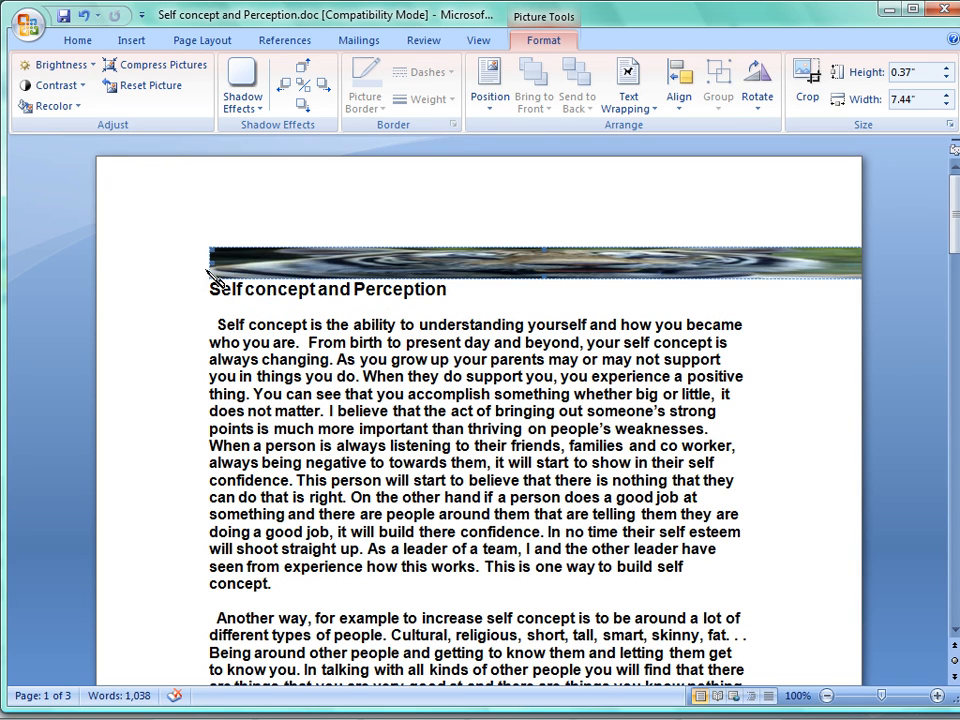
drag(210, 262, 776, 263)
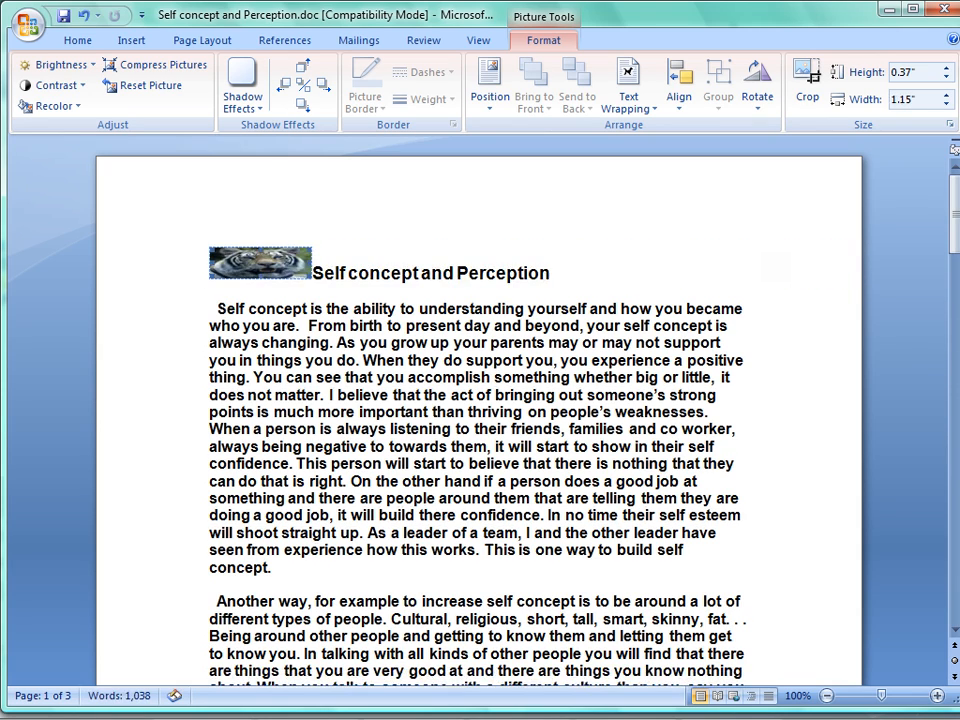